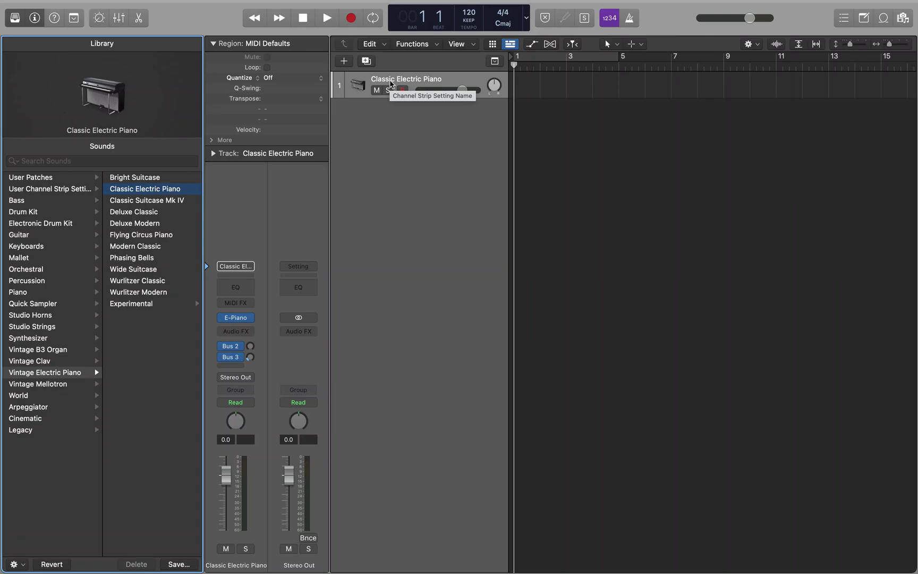
# Select Bright Suitcase in the Library, one row above Classic Electric Piano.
pyautogui.press('Up')
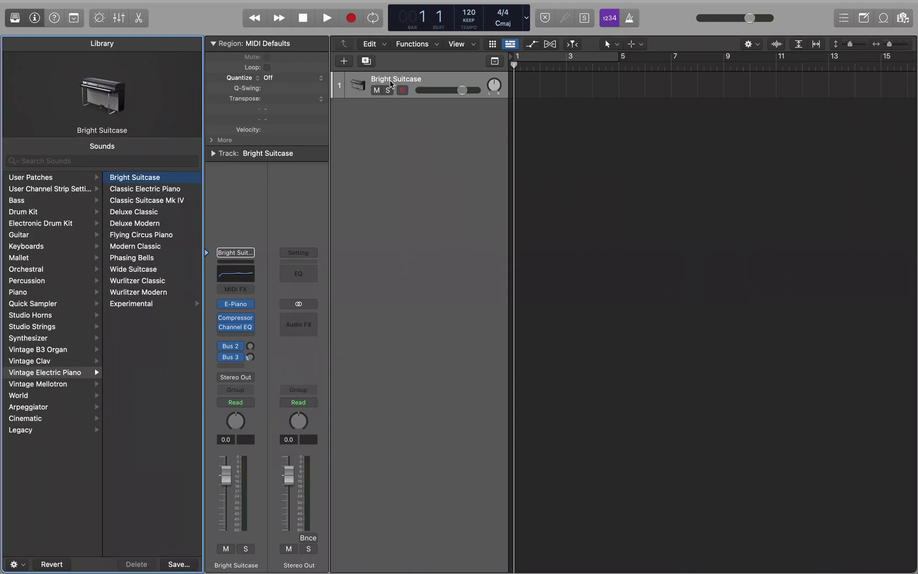
# Open the Loop Browser in list view, leaving the Loop Packs filter on All Packs.
pyautogui.press('o')
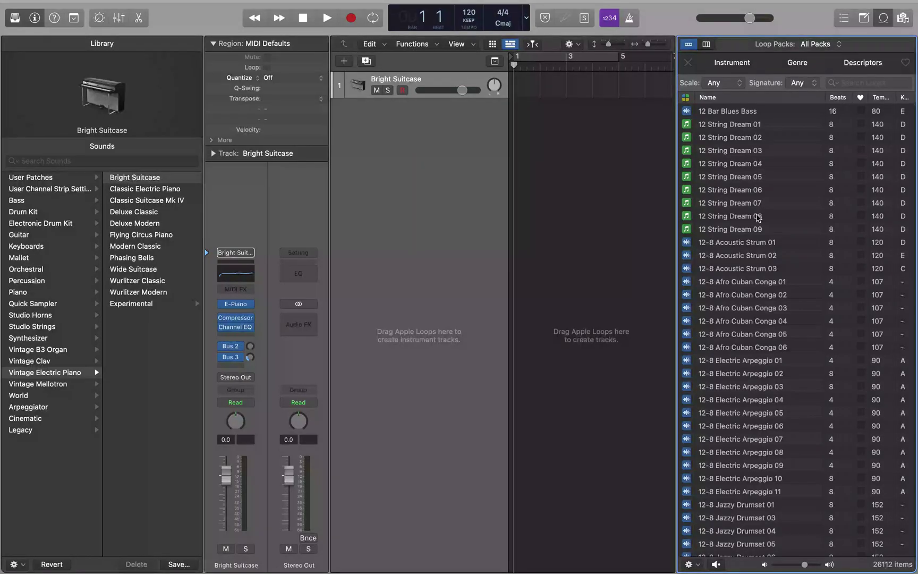
pyautogui.click(688, 45)
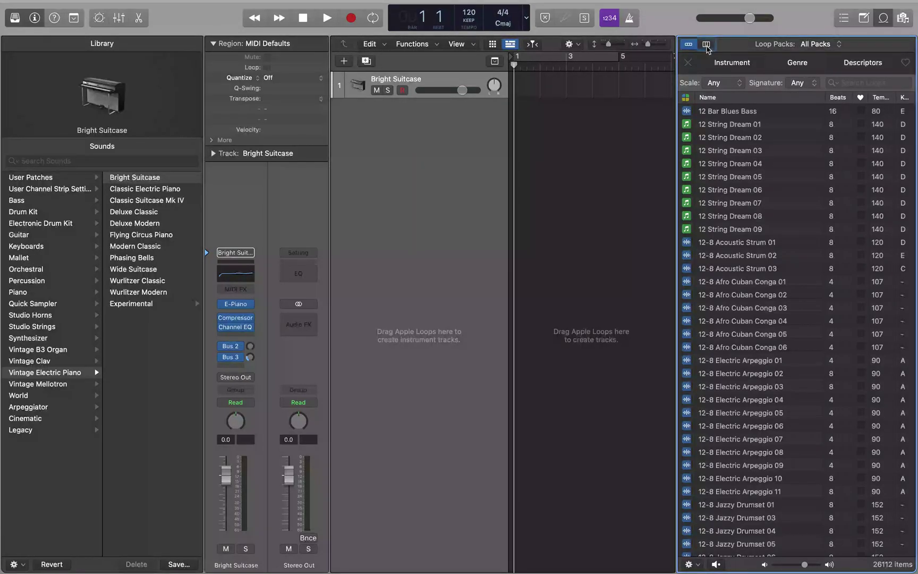
pyautogui.click(819, 48)
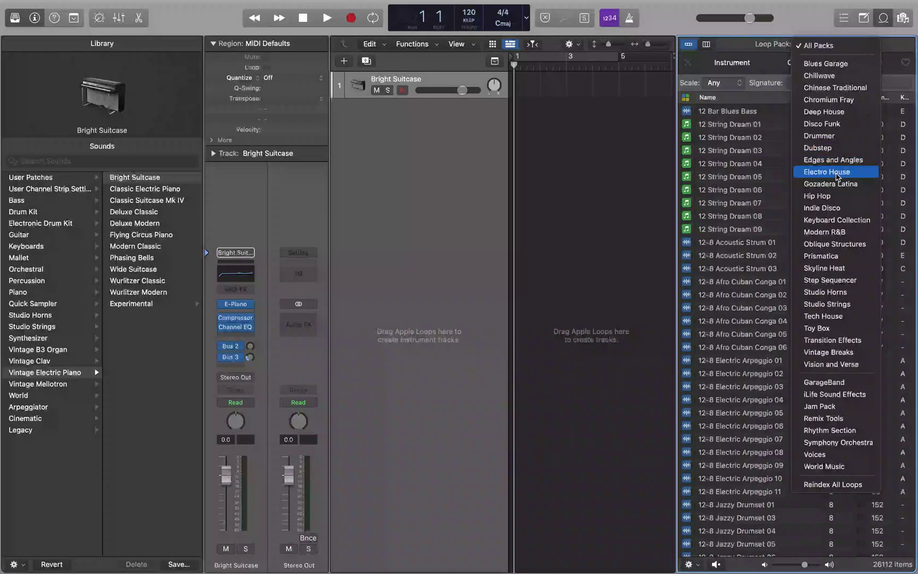
pyautogui.press('Escape')
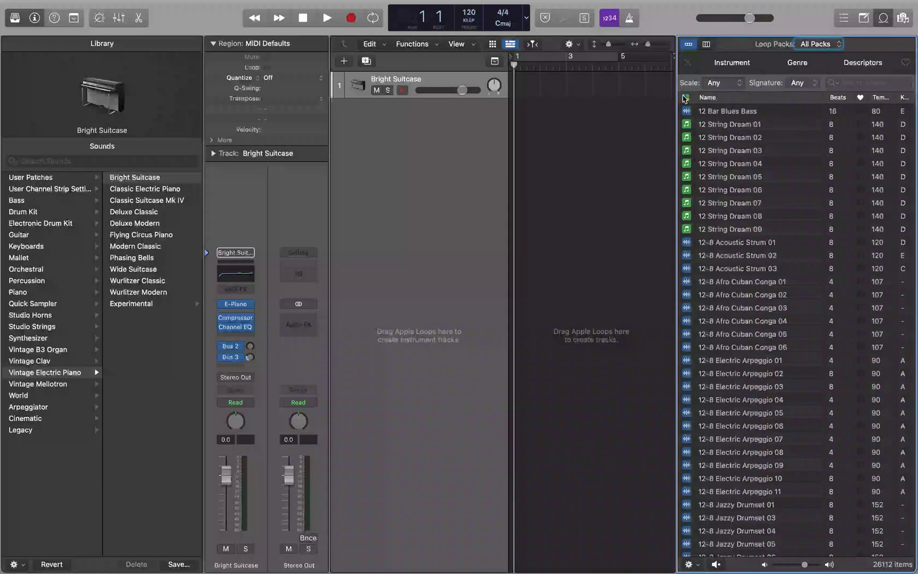
pyautogui.click(732, 62)
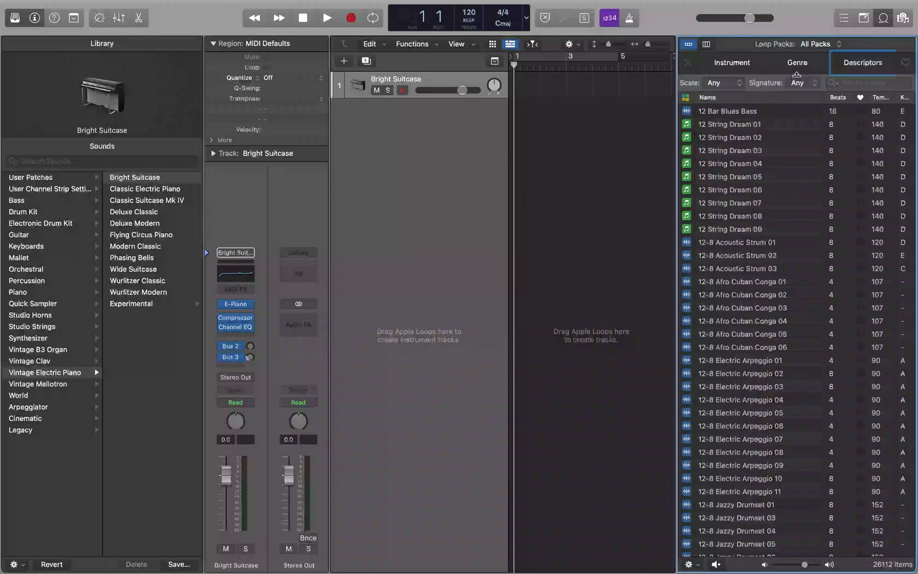
pyautogui.click(723, 87)
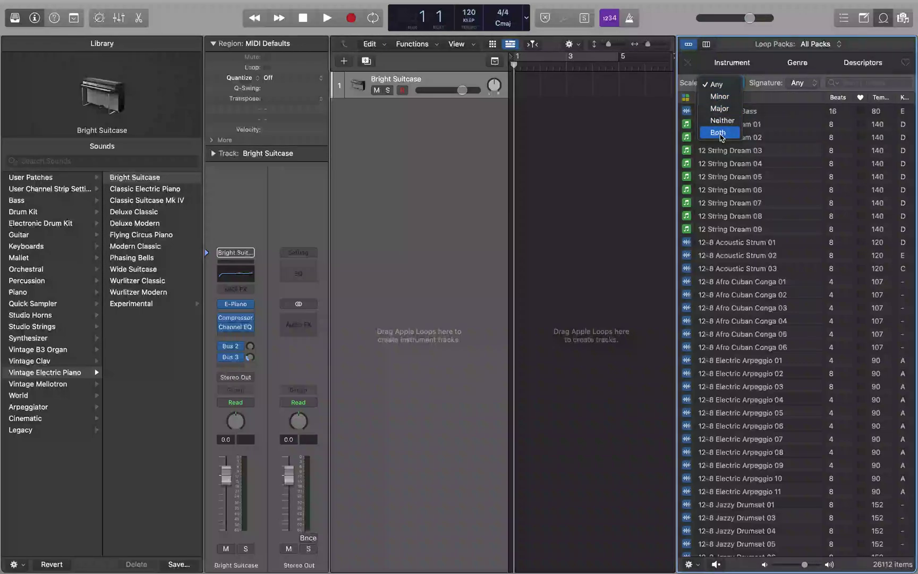
pyautogui.click(724, 87)
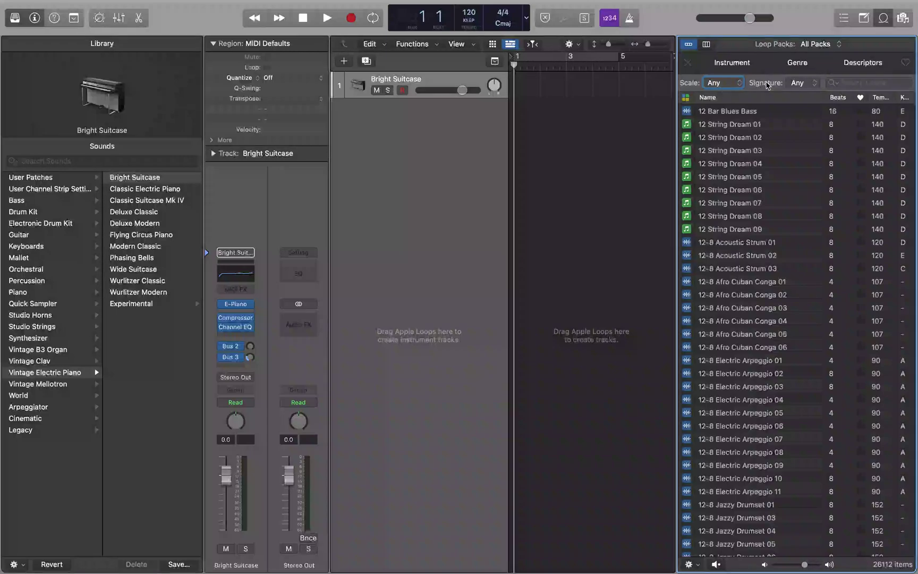
pyautogui.click(803, 85)
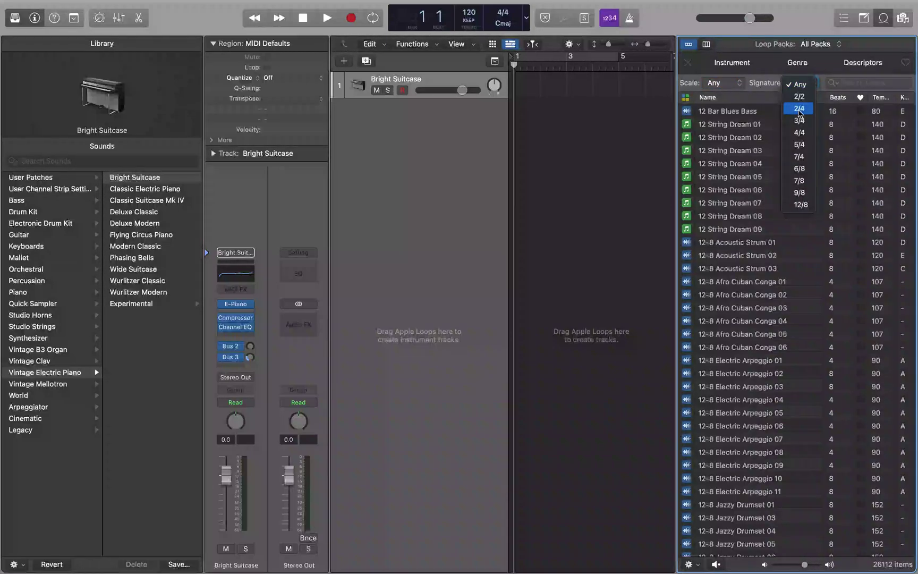
pyautogui.click(800, 84)
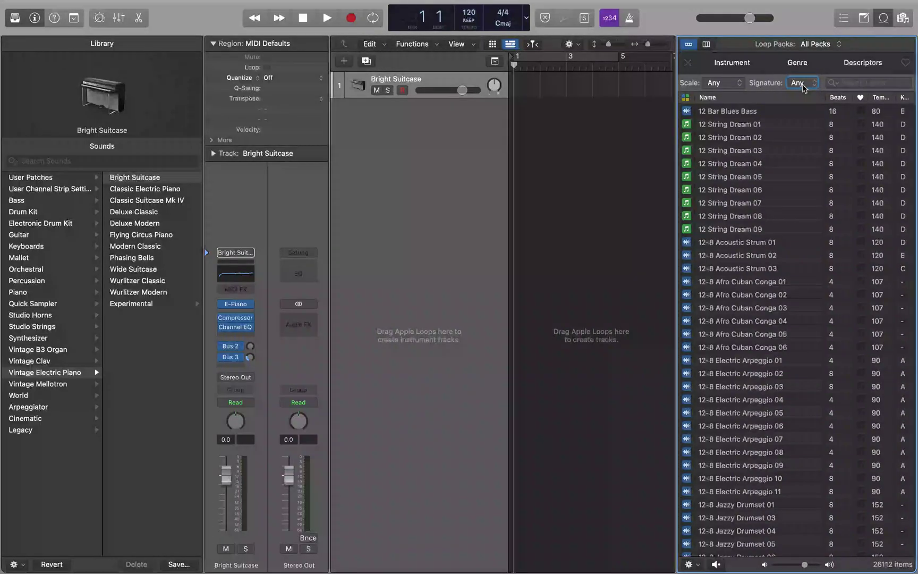
pyautogui.click(868, 84)
pyautogui.press('Escape')
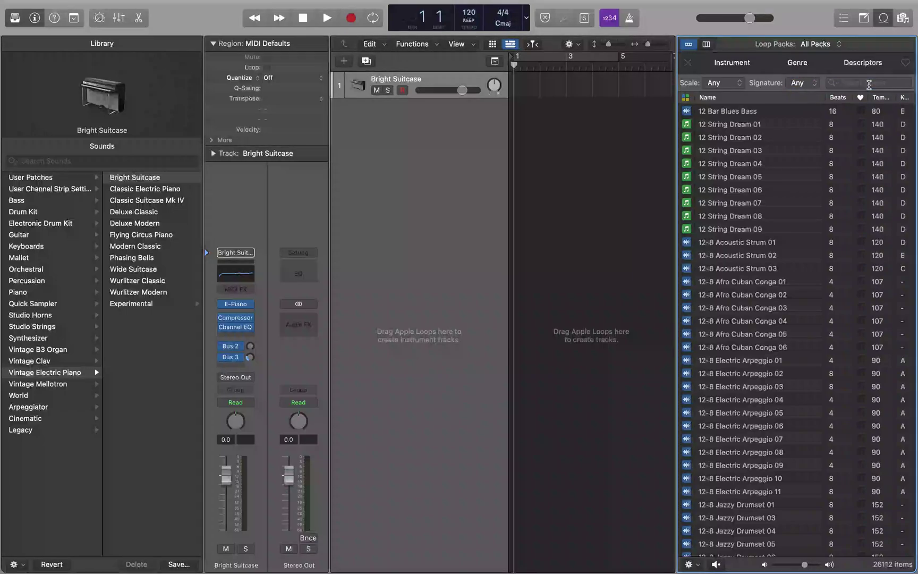
pyautogui.click(690, 565)
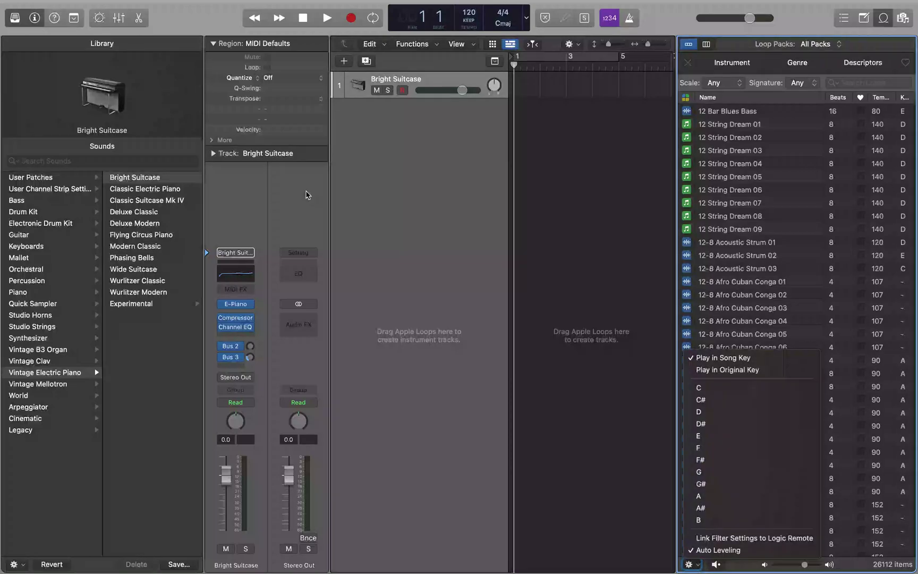
pyautogui.click(752, 438)
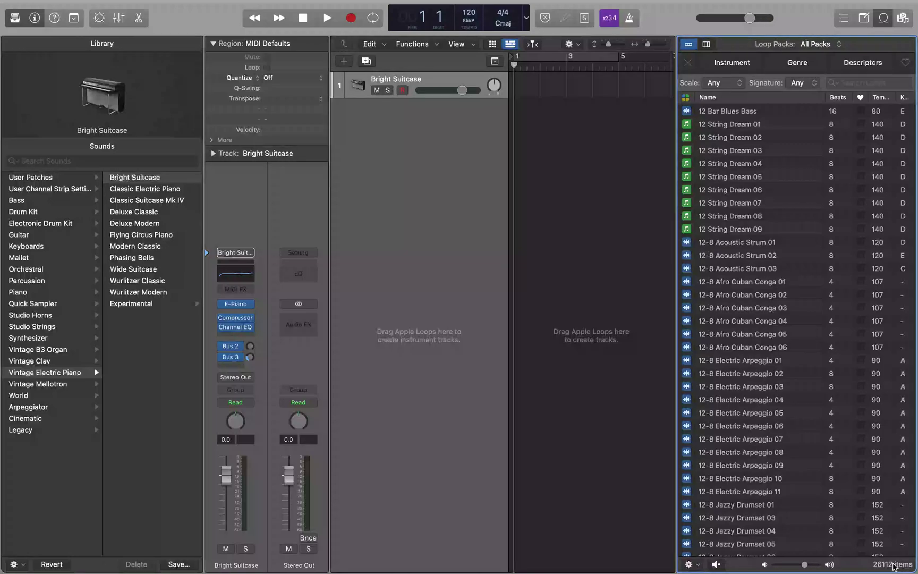
# Select 12 Bar Blues Bass in the Loop Browser and preview it briefly.
pyautogui.press('Down')
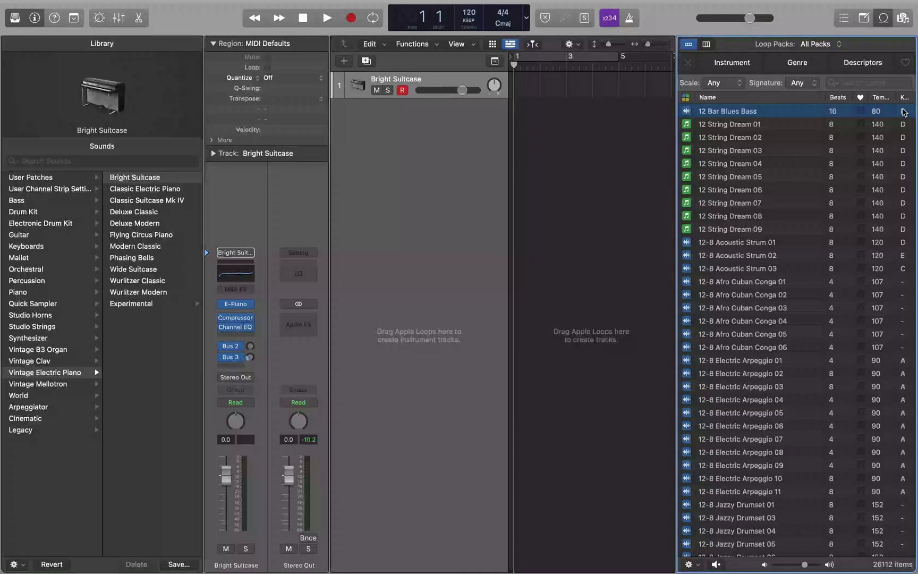
pyautogui.click(686, 126)
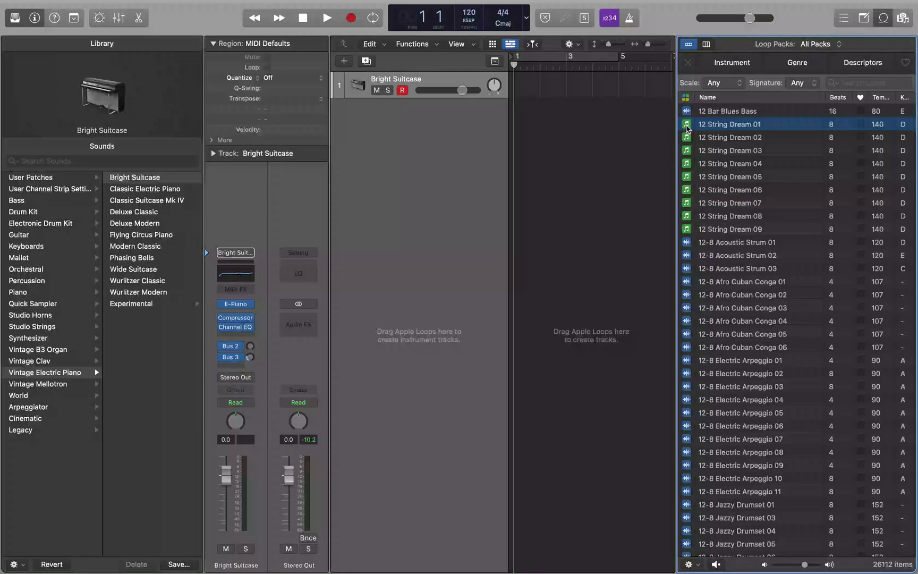
pyautogui.click(686, 112)
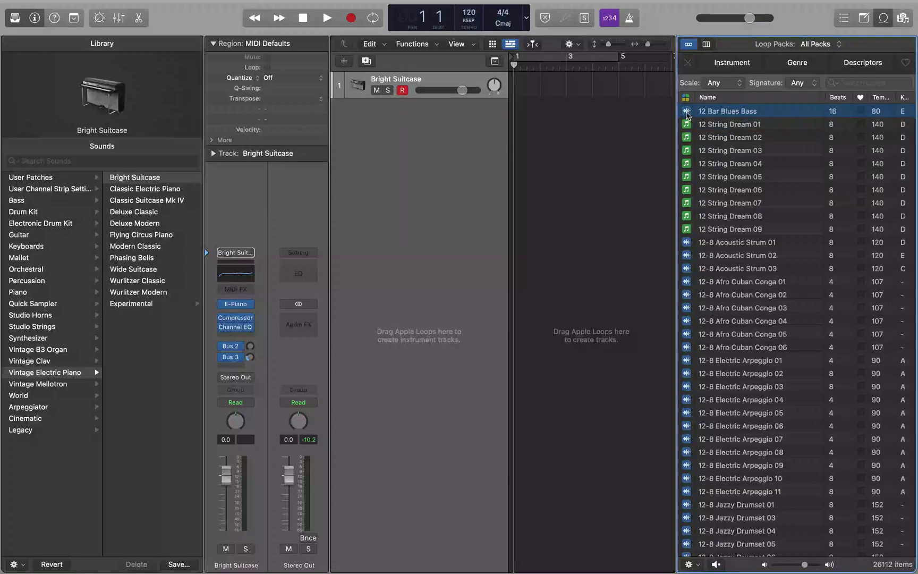
pyautogui.click(728, 111)
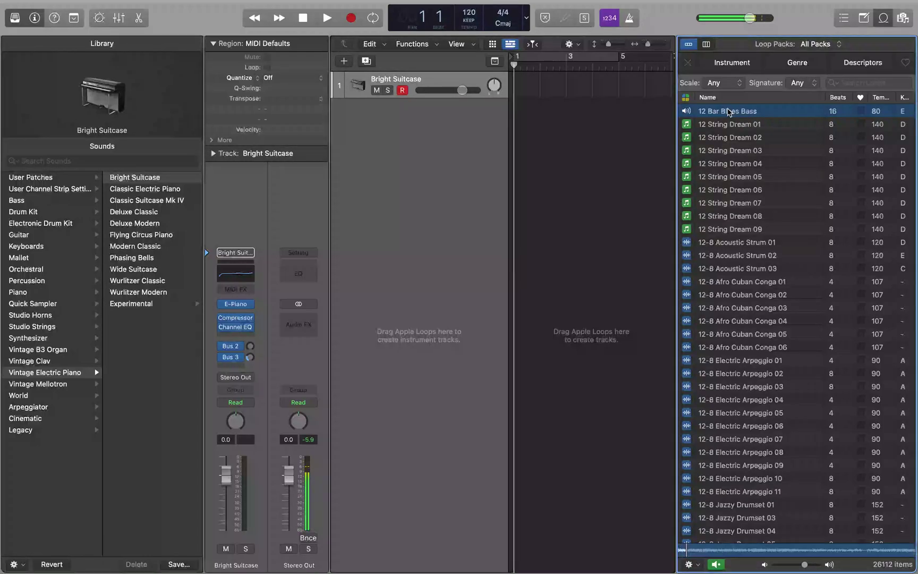
pyautogui.click(728, 111)
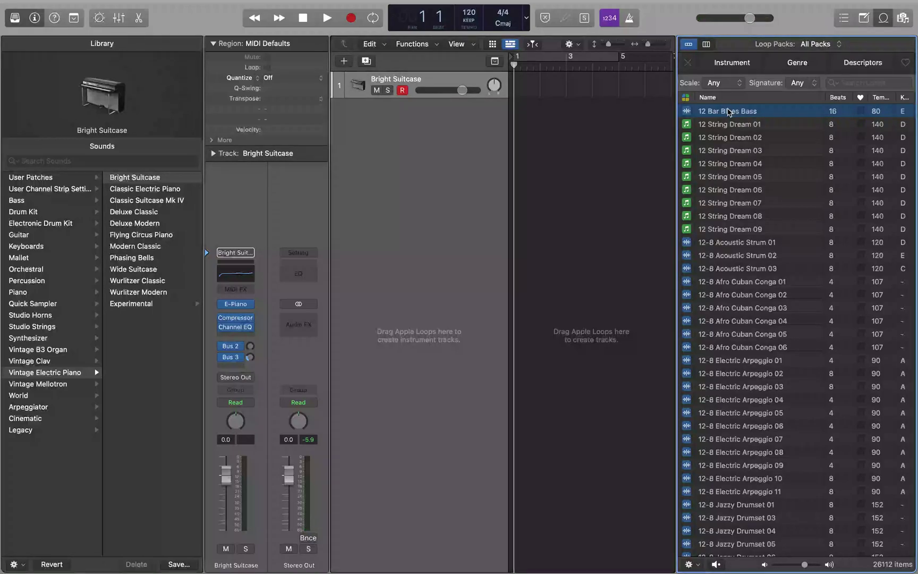
# Add 12 Bar Blues Bass as a second track and select it.
pyautogui.doubleClick(729, 112)
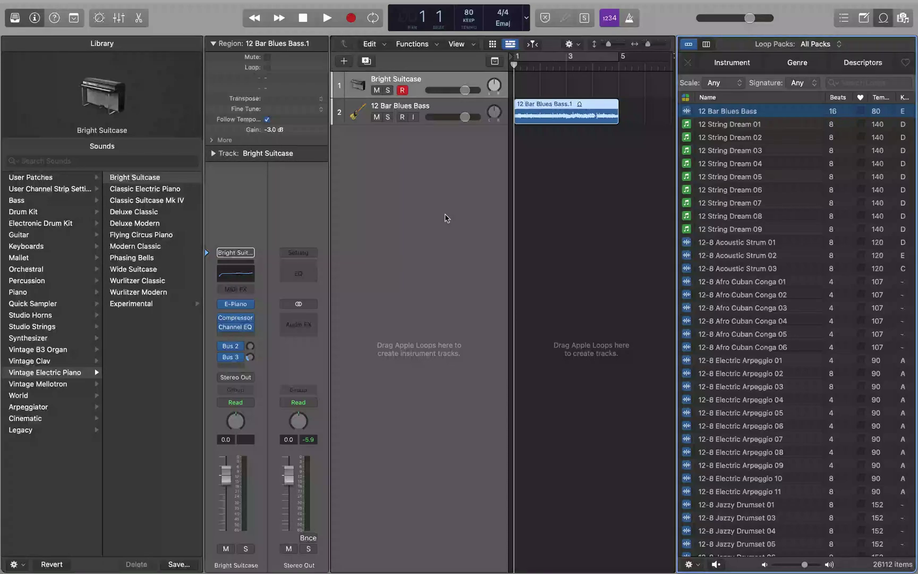
pyautogui.click(446, 232)
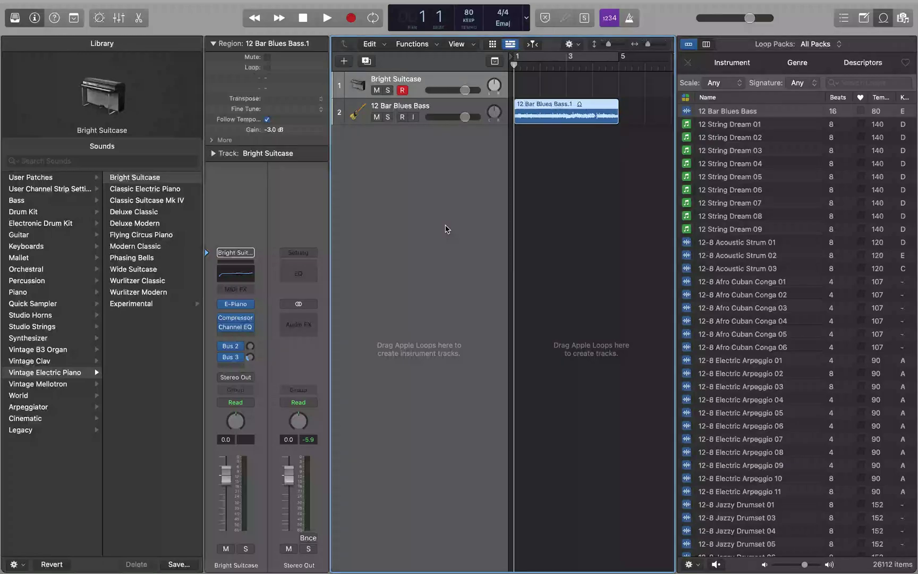
pyautogui.click(419, 119)
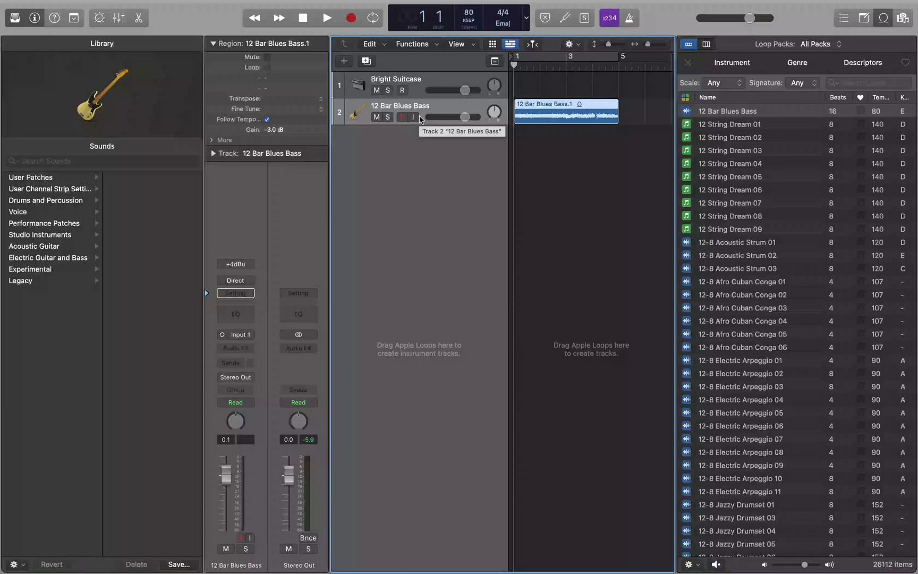
# Play the project briefly, then return the playhead to bar 1.
pyautogui.press('space')
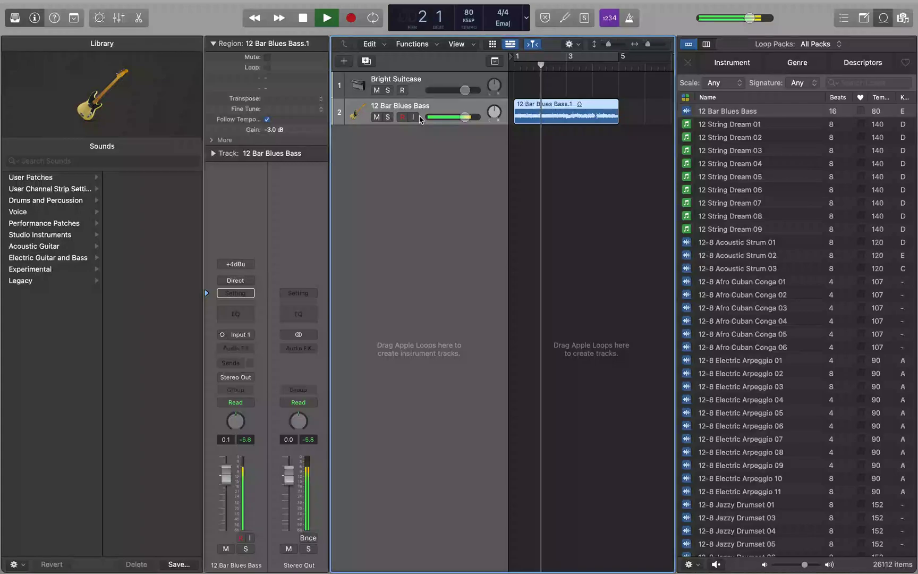
pyautogui.press('space')
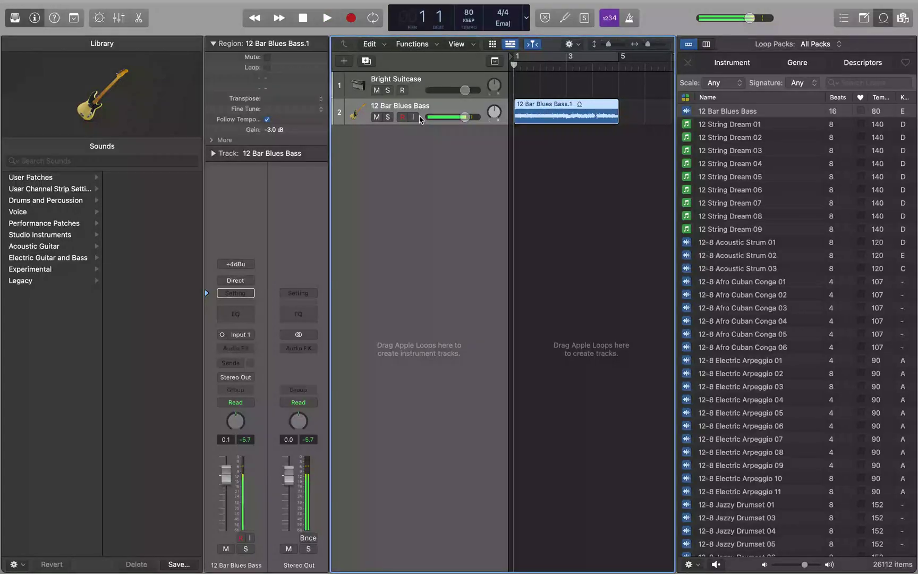
pyautogui.press('End')
pyautogui.press('Return')
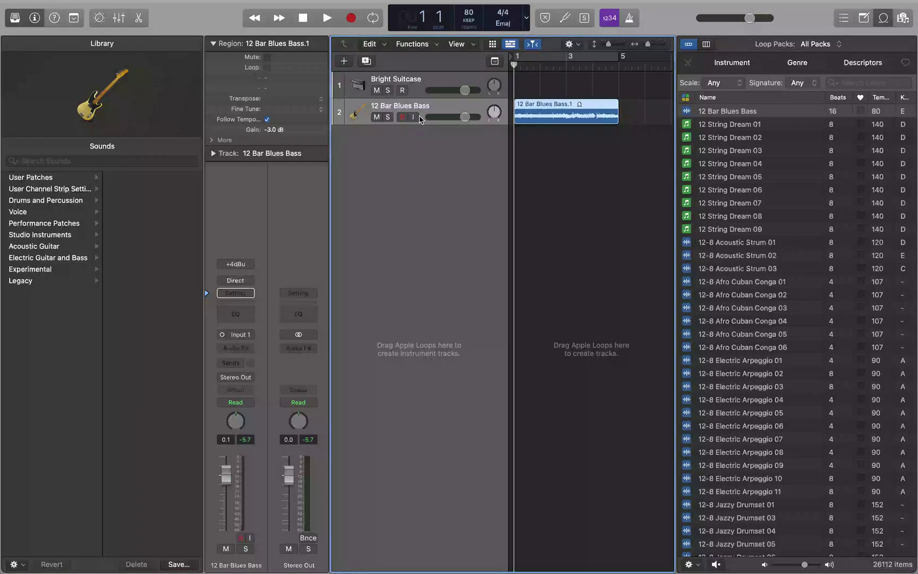
# Repeat the bass region with Cmd+R so a copy follows it at bar 5.
pyautogui.press('super+r')
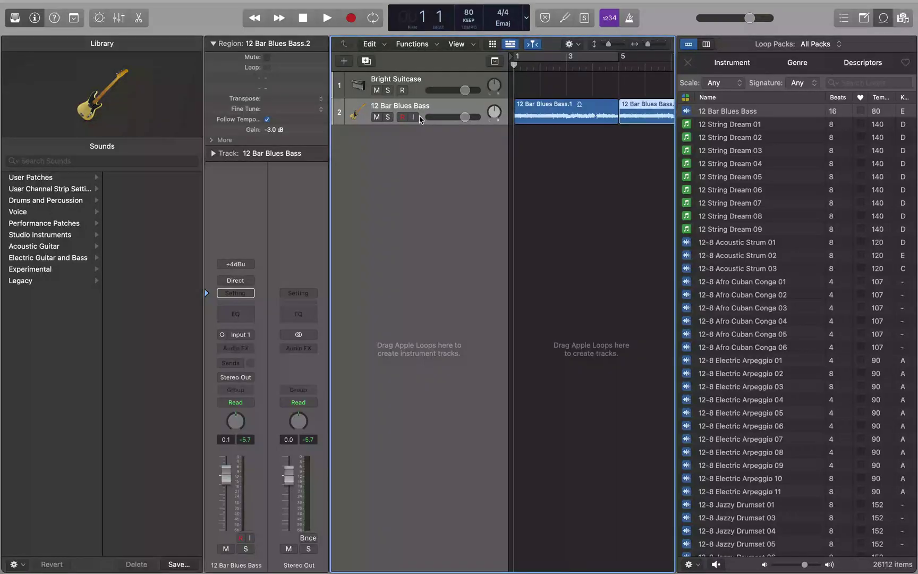
pyautogui.hotkey('shift', 'Return')
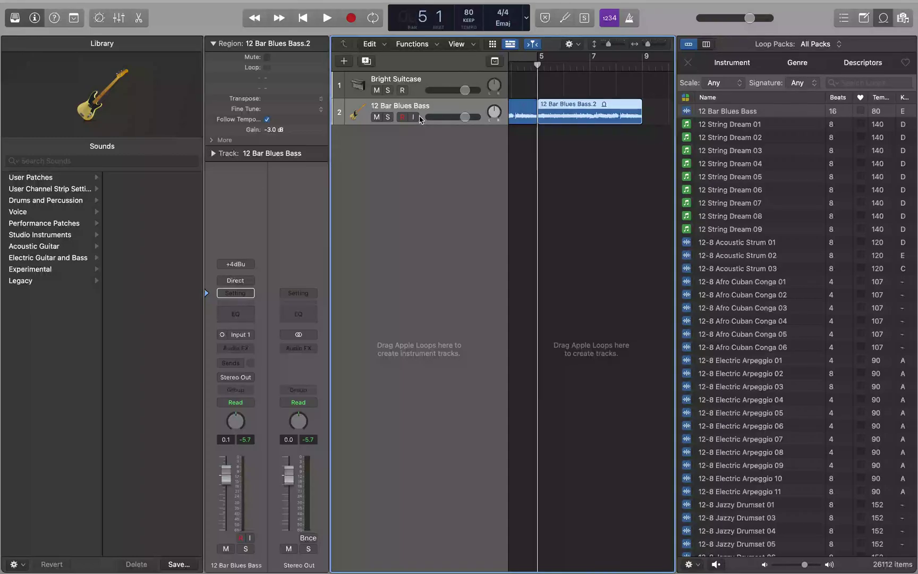
pyautogui.press('Left')
pyautogui.hotkey('shift', 'Return')
# Play back from bar 5, then step the playhead forward to bar 13.
pyautogui.press('.')
pyautogui.press('.')
pyautogui.press('.')
pyautogui.press('.')
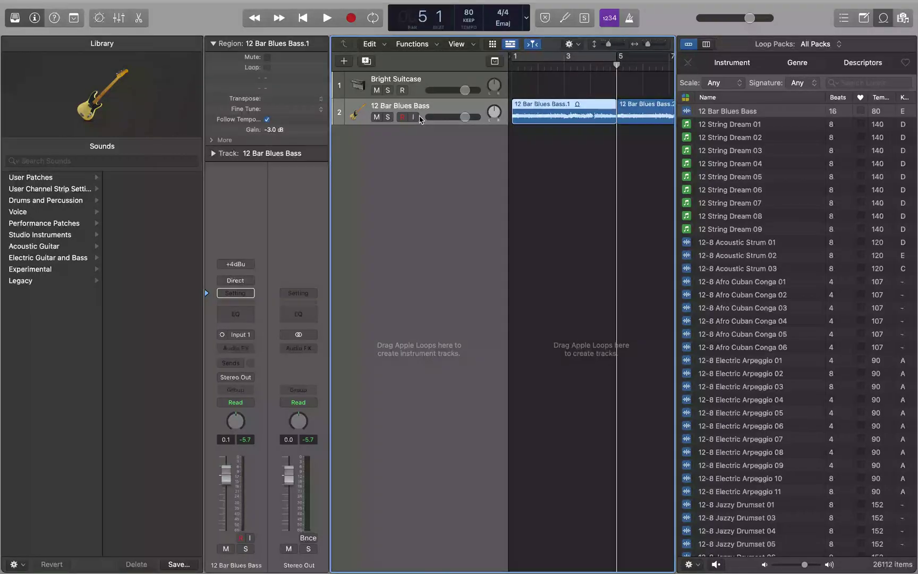
pyautogui.press('space')
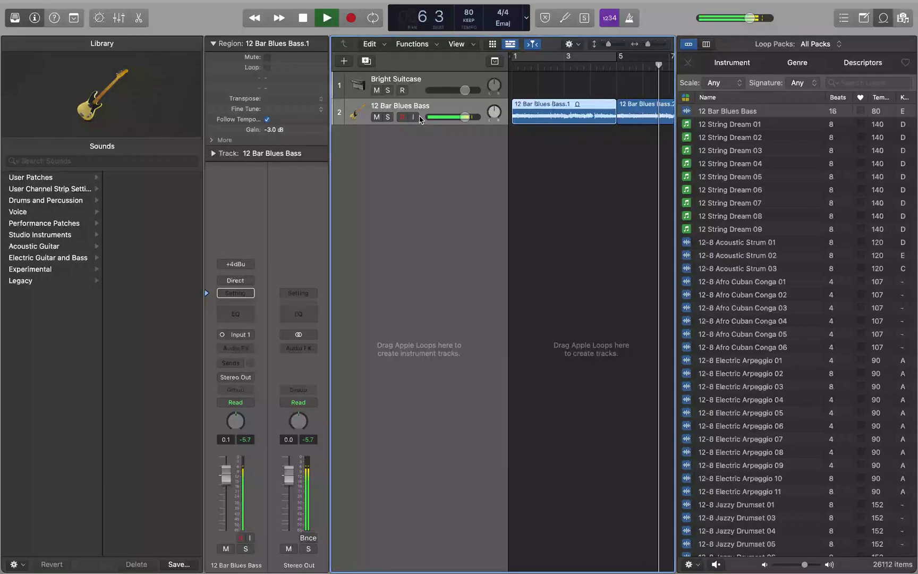
pyautogui.press('space')
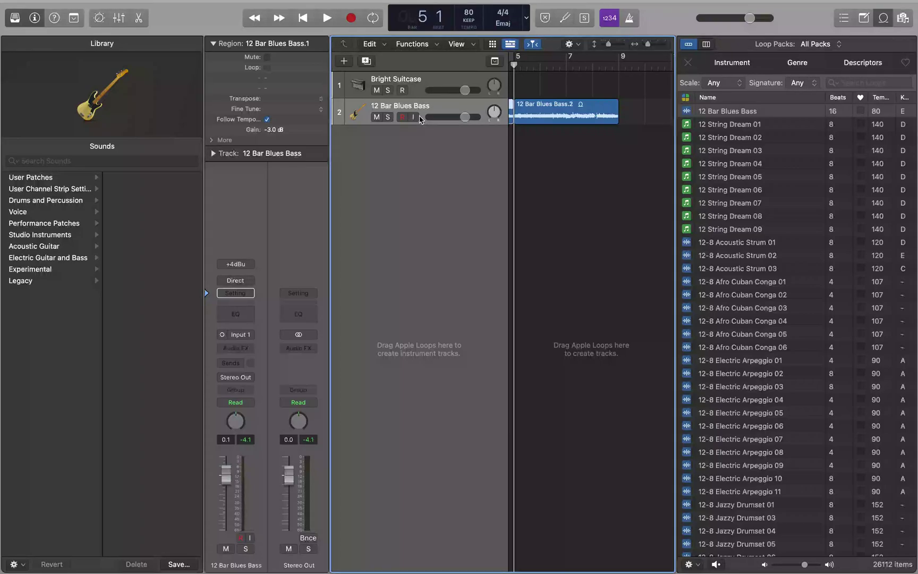
pyautogui.press('.')
pyautogui.press('.')
pyautogui.press('.')
pyautogui.press('.')
pyautogui.press('.')
pyautogui.press('.')
pyautogui.press('.')
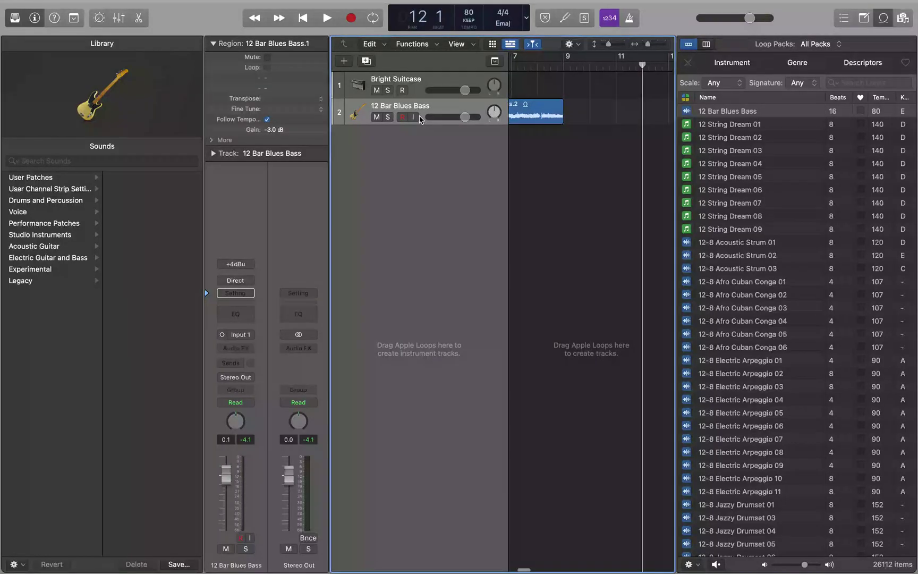
pyautogui.press('.')
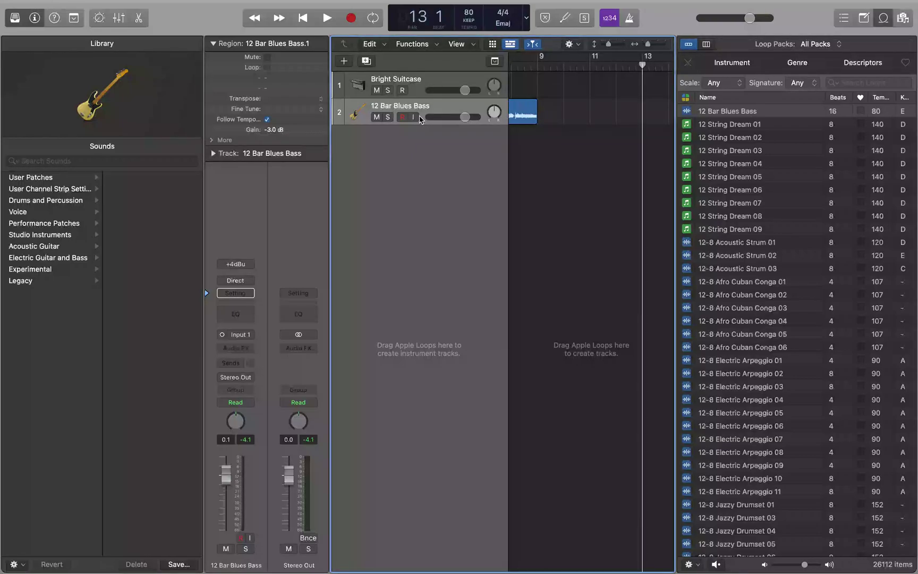
# Paste a bass region at bar 13 on a new third track, then delete that track.
pyautogui.press('super+v')
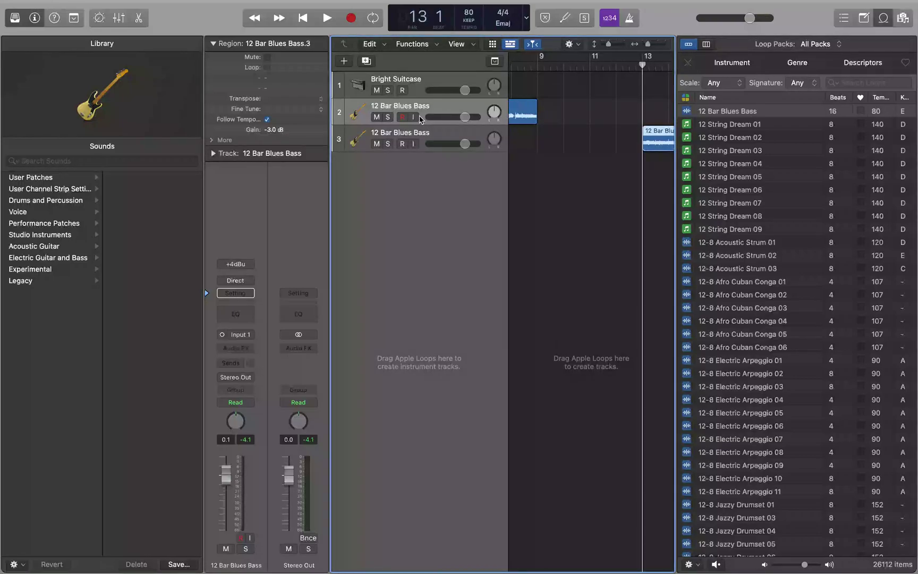
pyautogui.click(420, 145)
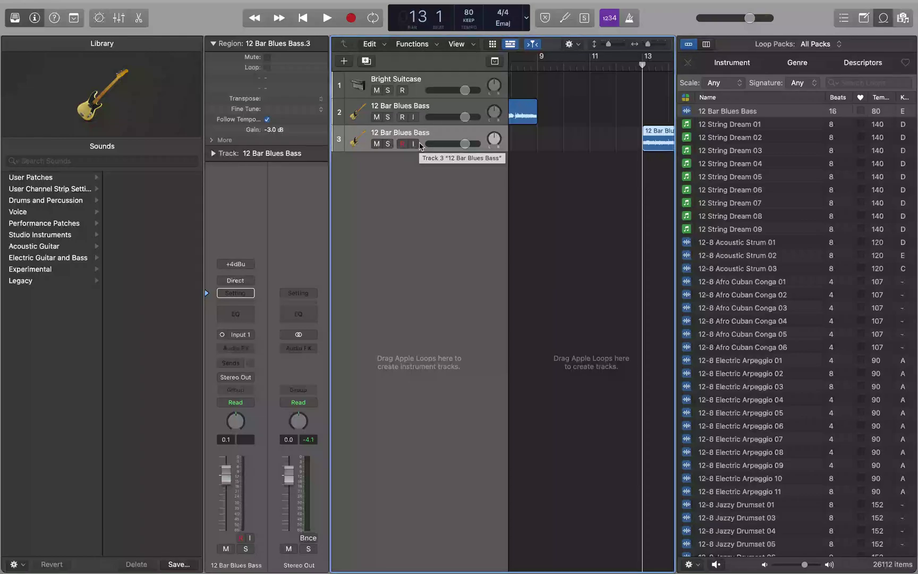
pyautogui.press('super+BackSpace')
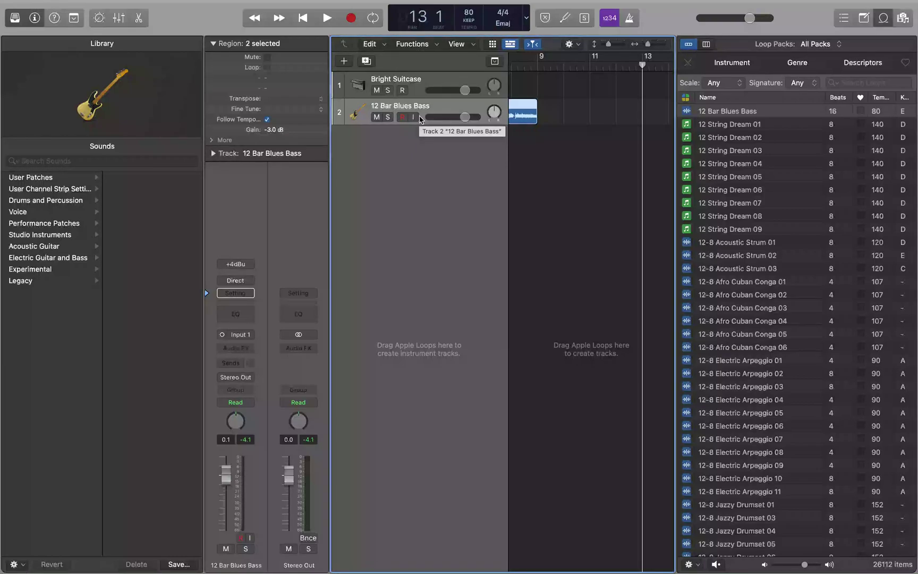
# Place a fourth 12 Bar Blues Bass region at bar 13 and play it back.
pyautogui.press('Return')
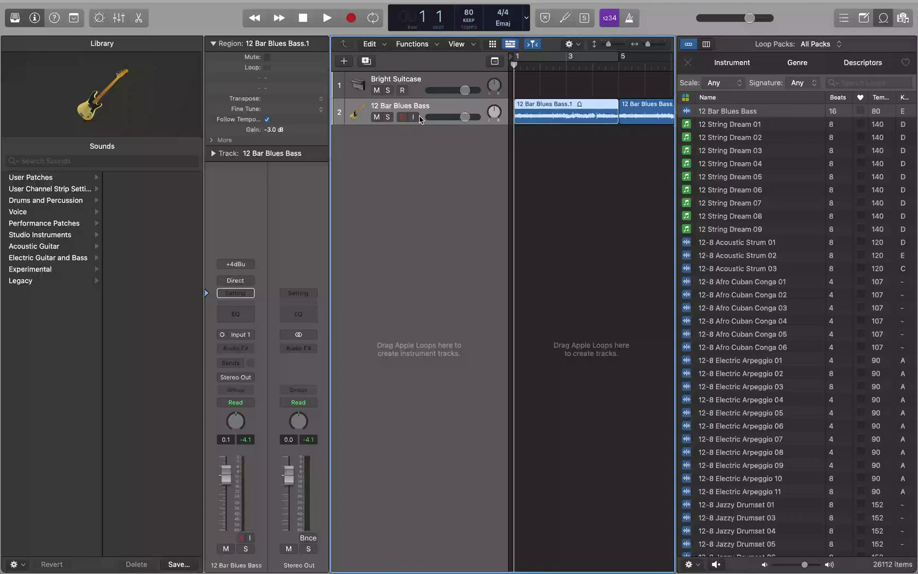
pyautogui.press('.')
pyautogui.press('.')
pyautogui.press('.')
pyautogui.press('.')
pyautogui.press('.')
pyautogui.press('.')
pyautogui.press('.')
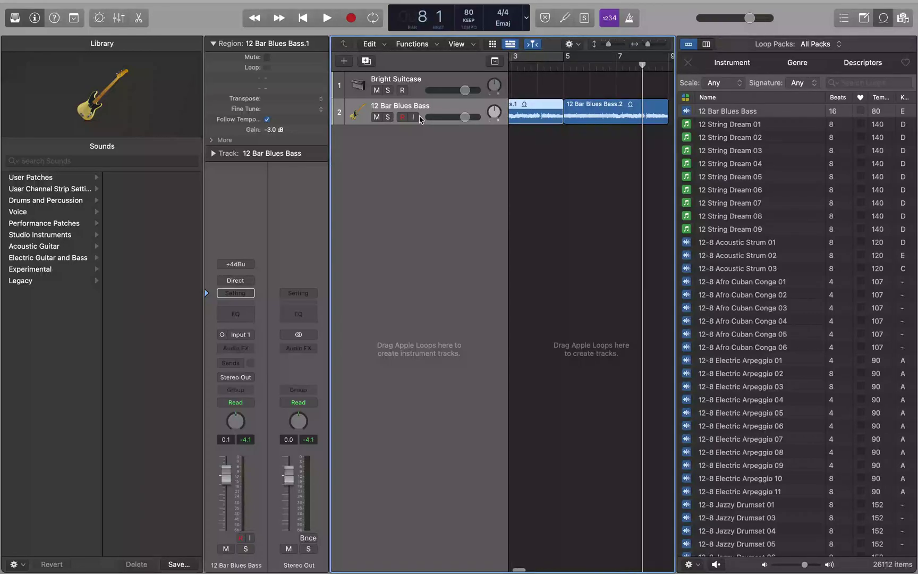
pyautogui.press('.')
pyautogui.press('.')
pyautogui.press('.')
pyautogui.press('.')
pyautogui.press('.')
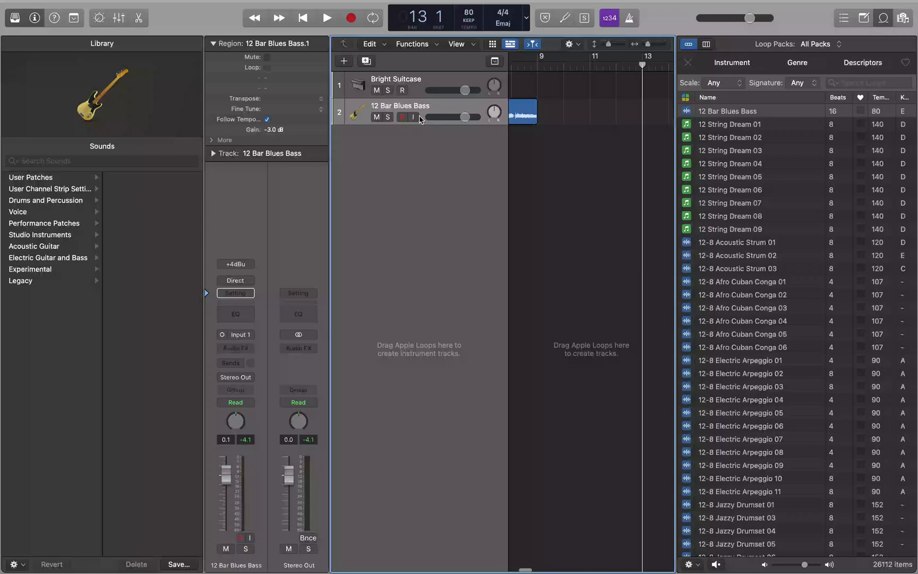
pyautogui.press('super+v')
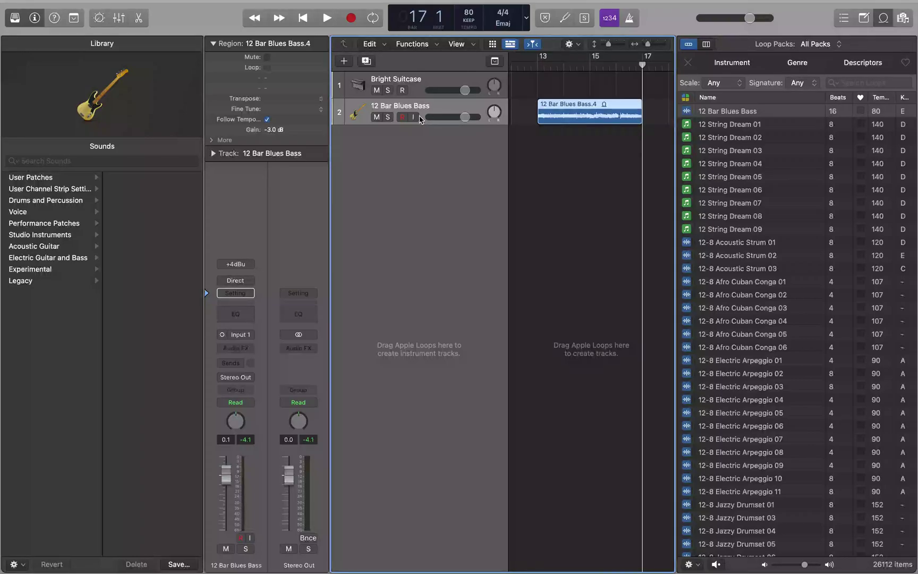
pyautogui.hotkey('shift', 'space')
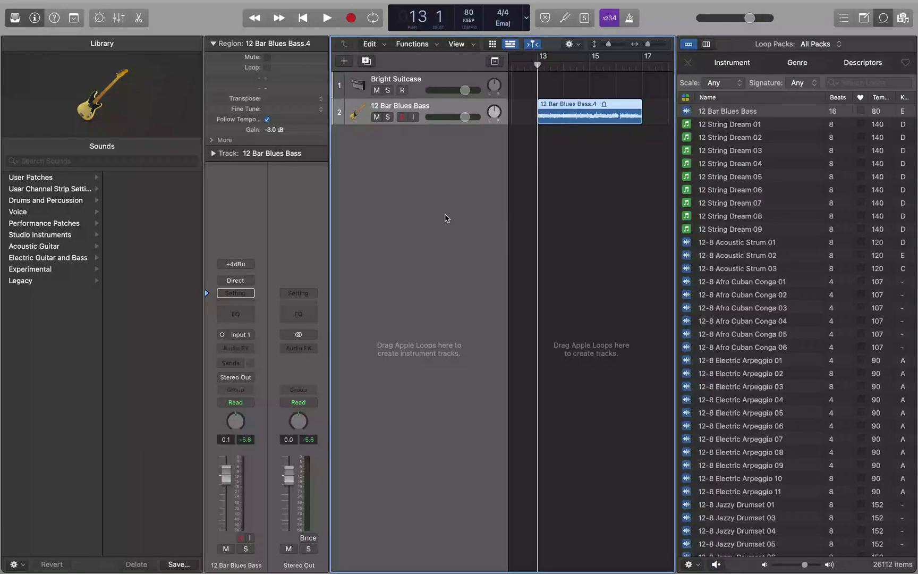
# Focus the Apple Loops list and tab through the filters to the search field.
pyautogui.click(759, 216)
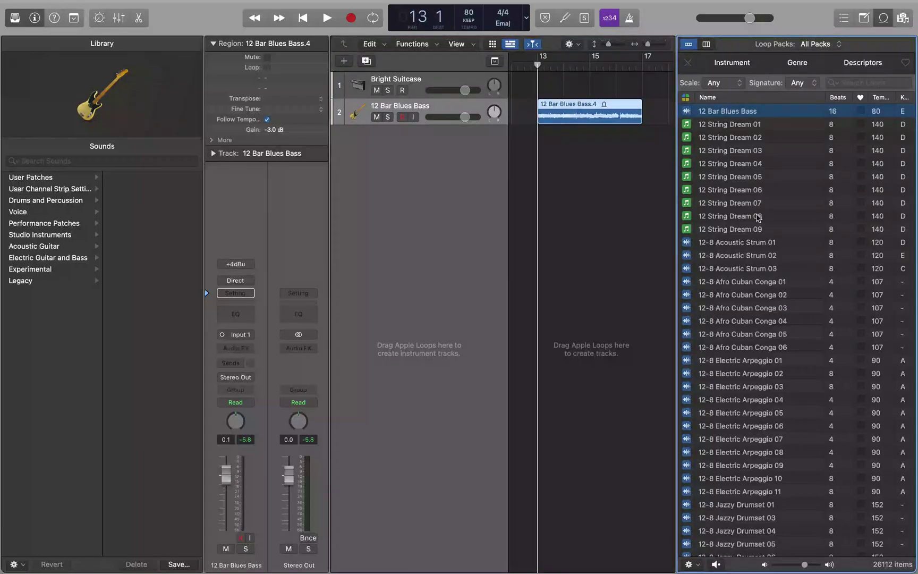
pyautogui.click(688, 46)
pyautogui.press('Tab')
pyautogui.press('Tab')
pyautogui.press('Tab')
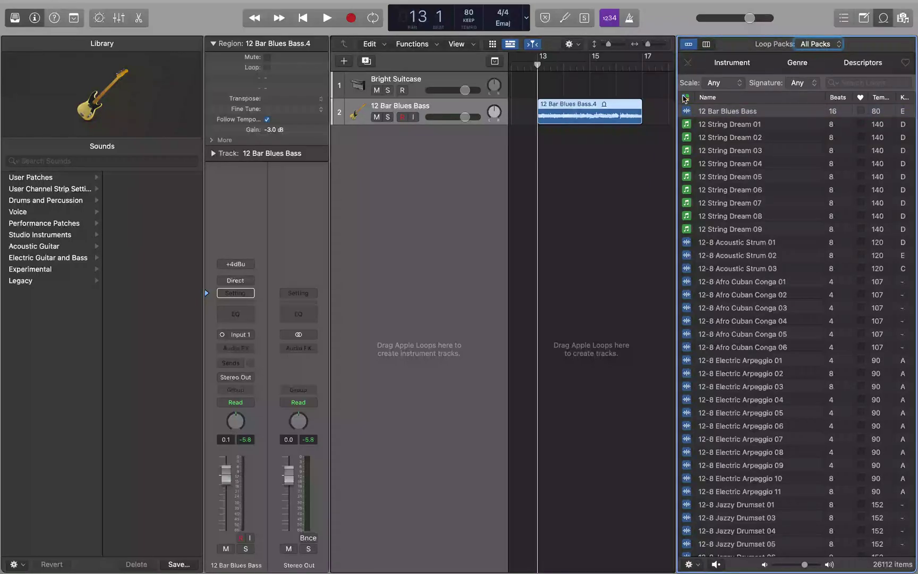
pyautogui.press('Tab')
pyautogui.press('Tab')
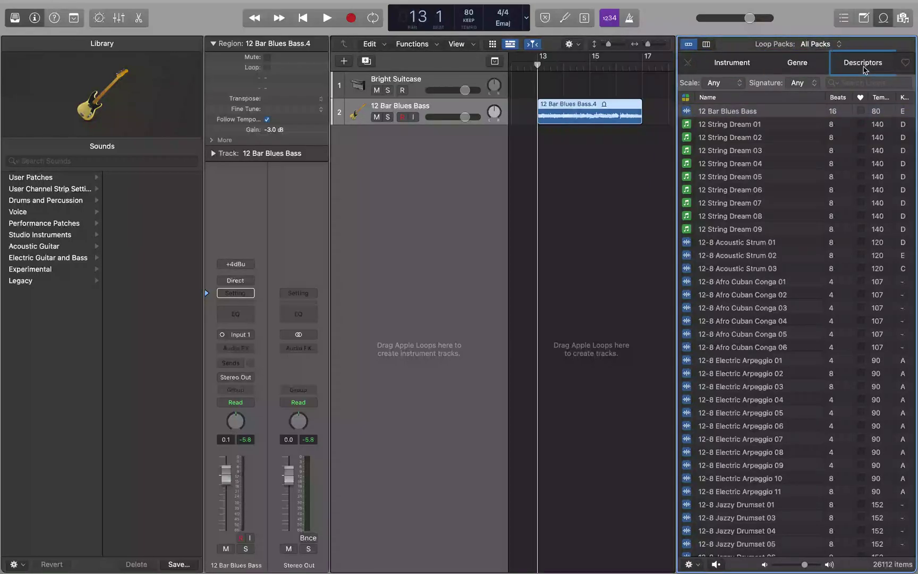
pyautogui.press('Tab')
pyautogui.press('Tab')
pyautogui.press('Tab')
pyautogui.press('Tab')
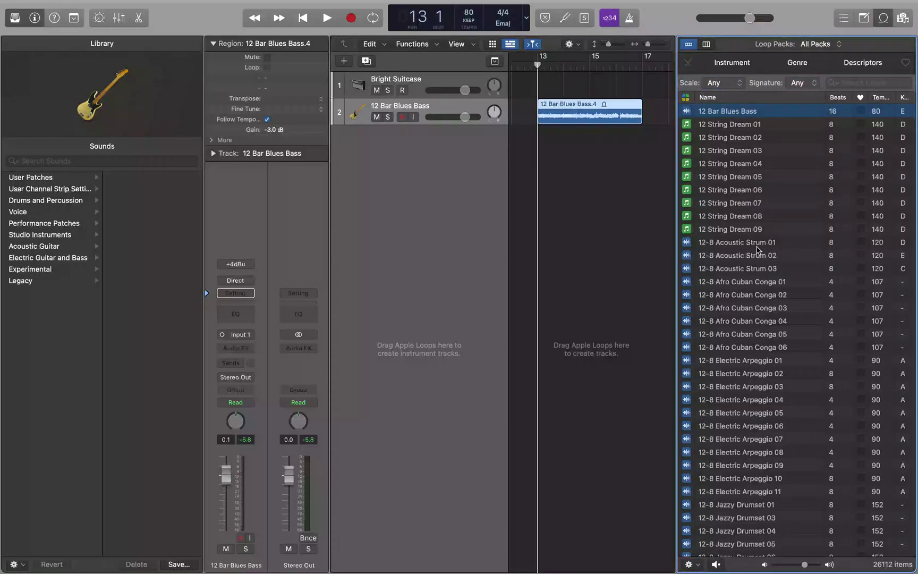
# Step through 12 String Dream 01–09 and 12-8 Acoustic Strum 01–02, ending on Acoustic Strum 01.
pyautogui.click(730, 124)
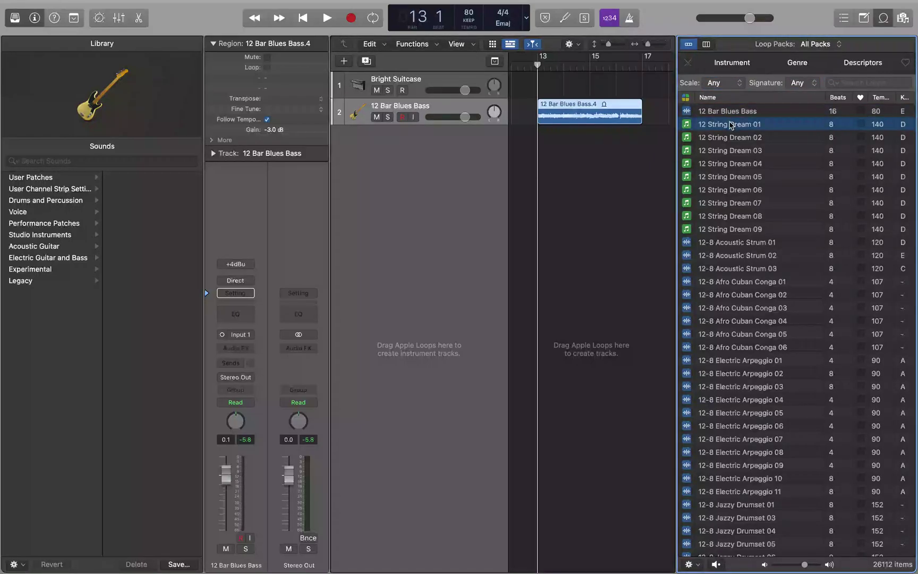
pyautogui.click(730, 138)
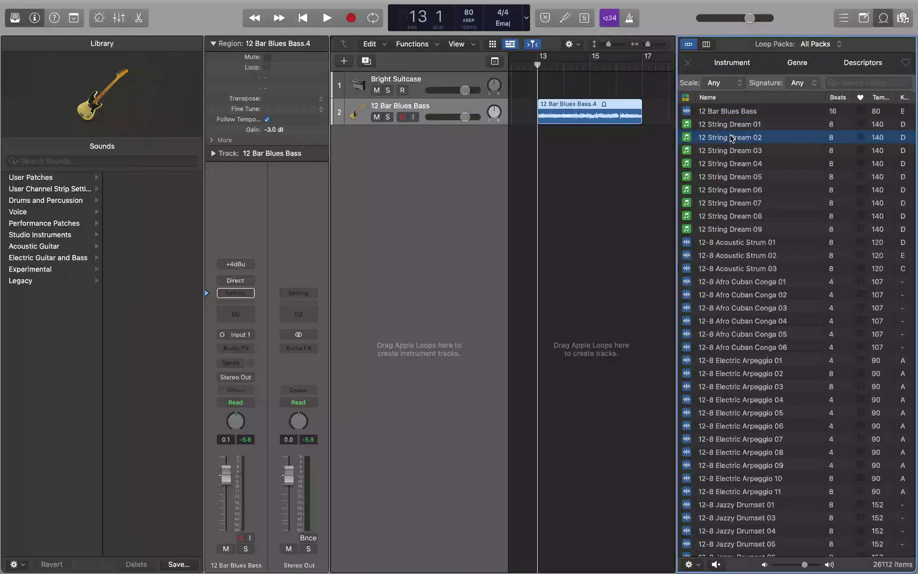
pyautogui.click(732, 151)
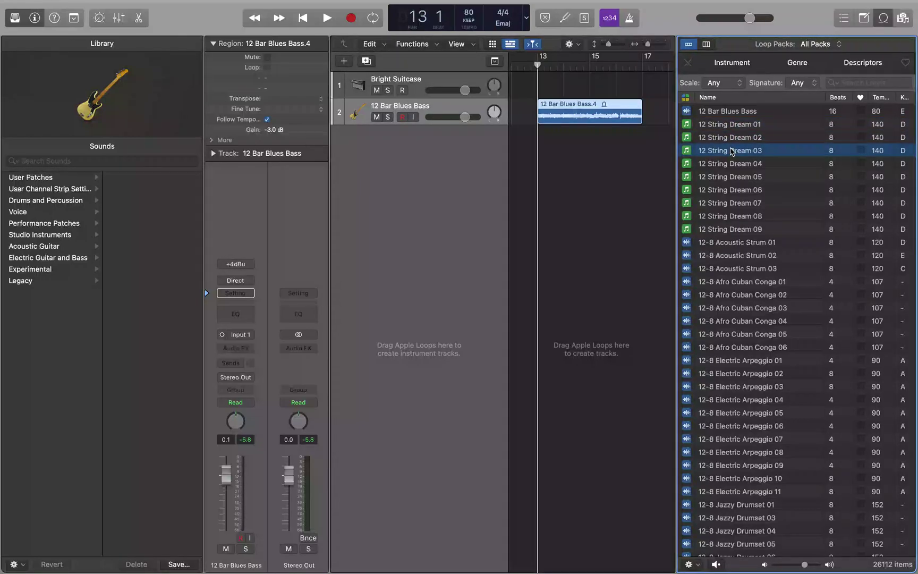
pyautogui.click(732, 164)
pyautogui.click(732, 176)
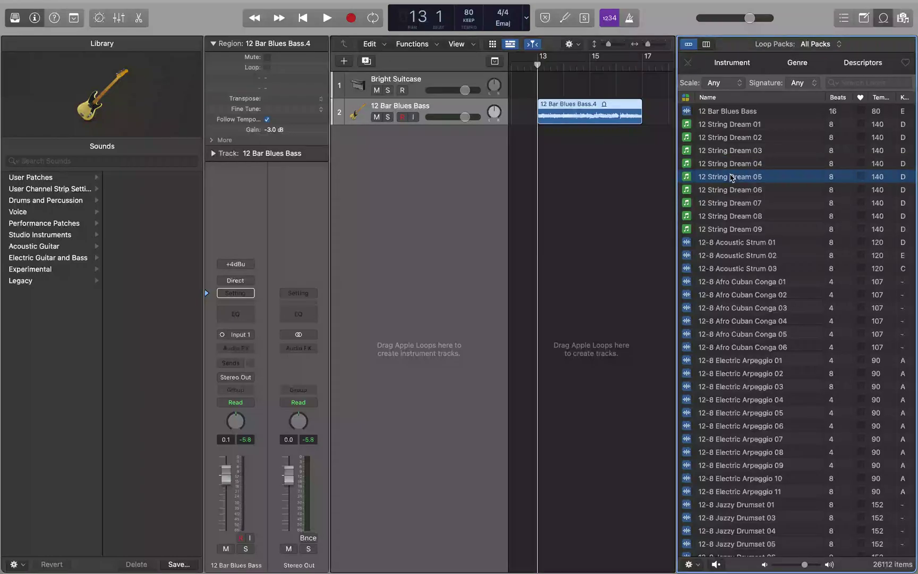
pyautogui.click(732, 190)
pyautogui.click(731, 203)
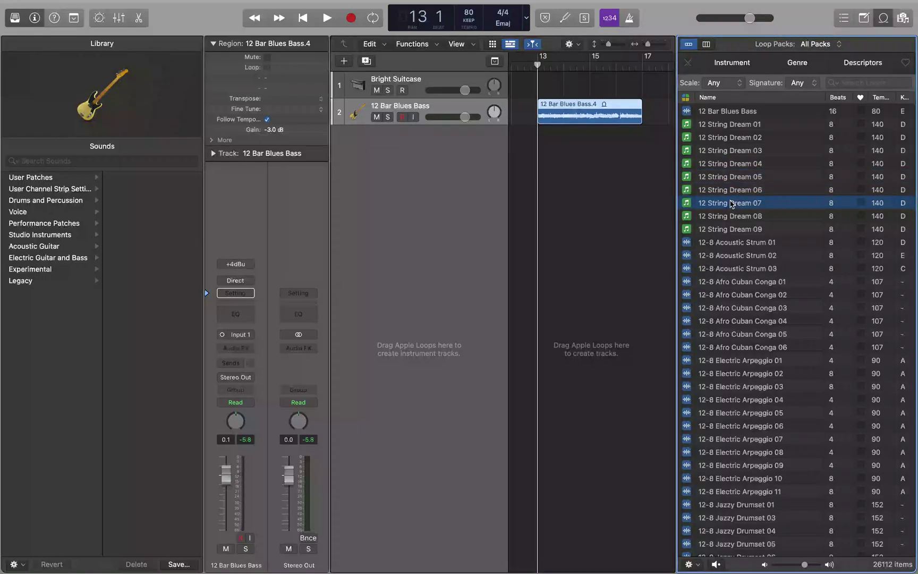
pyautogui.click(731, 216)
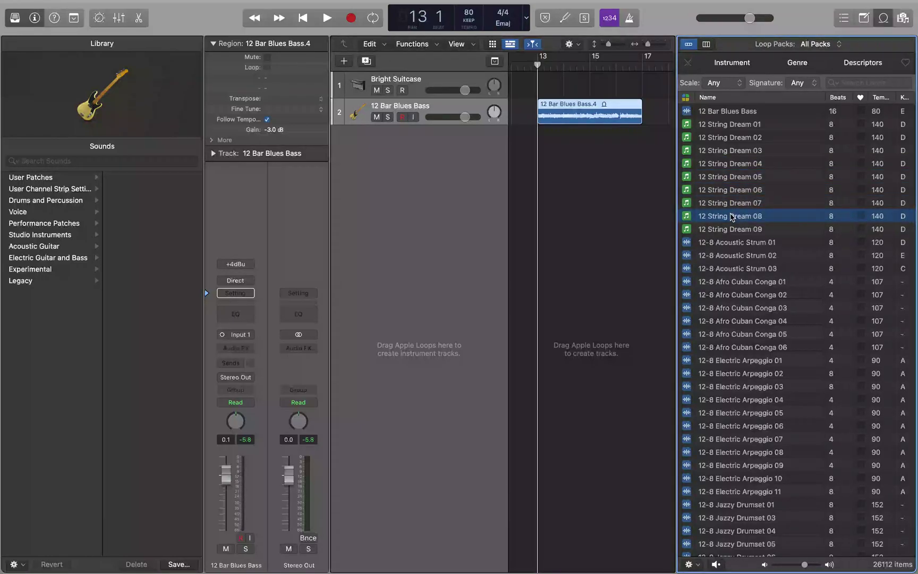
pyautogui.click(732, 229)
pyautogui.click(739, 243)
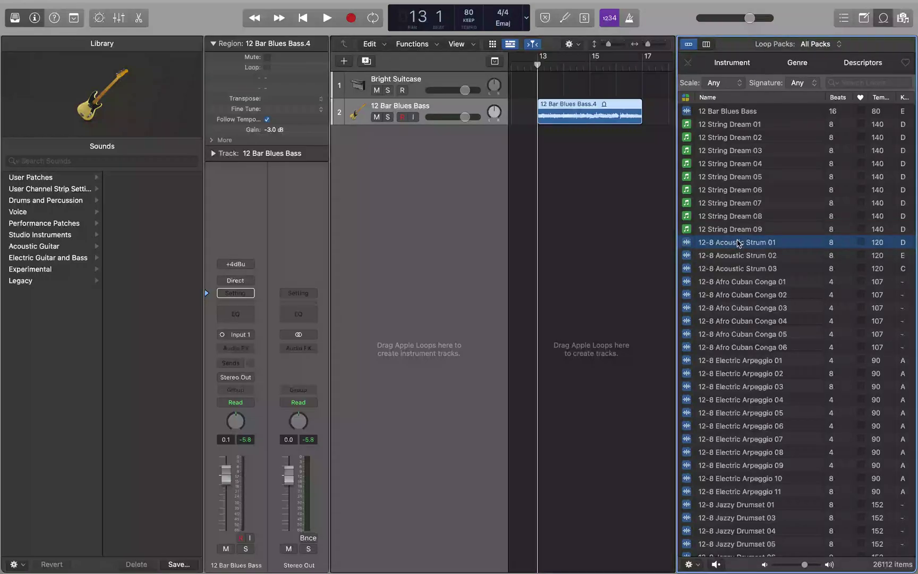
pyautogui.click(738, 256)
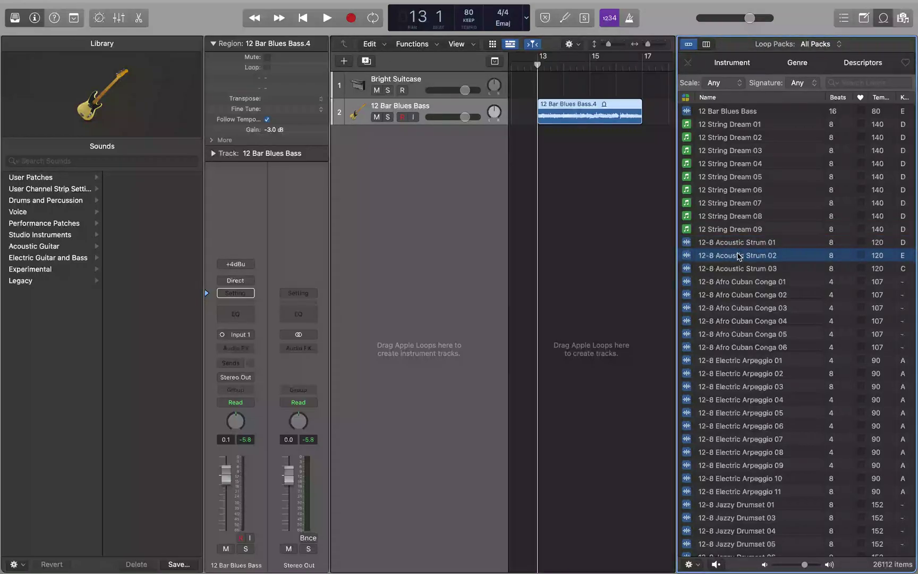
pyautogui.click(738, 243)
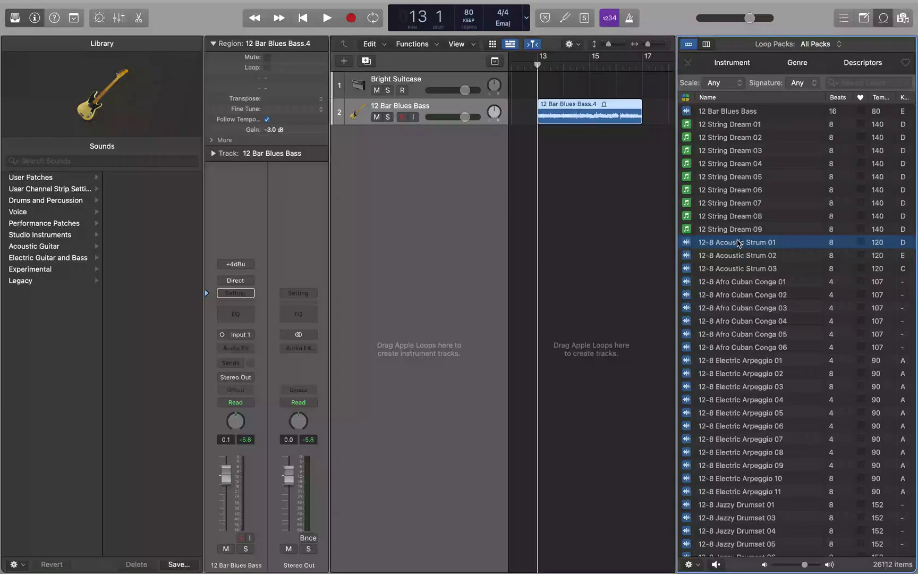
# Preview 12-8 Acoustic Strum 01, then move the playhead back through bar 10 to bar 5.
pyautogui.click(738, 243)
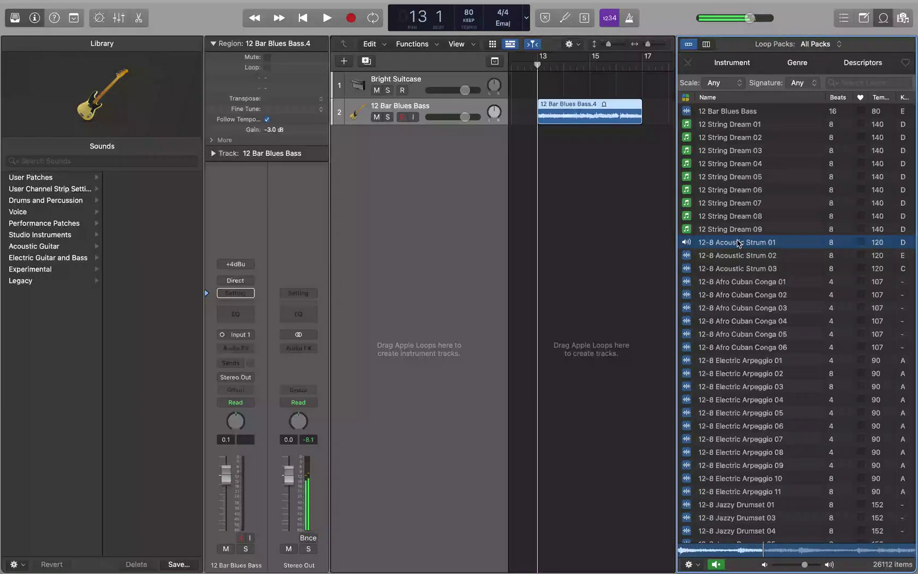
pyautogui.click(738, 242)
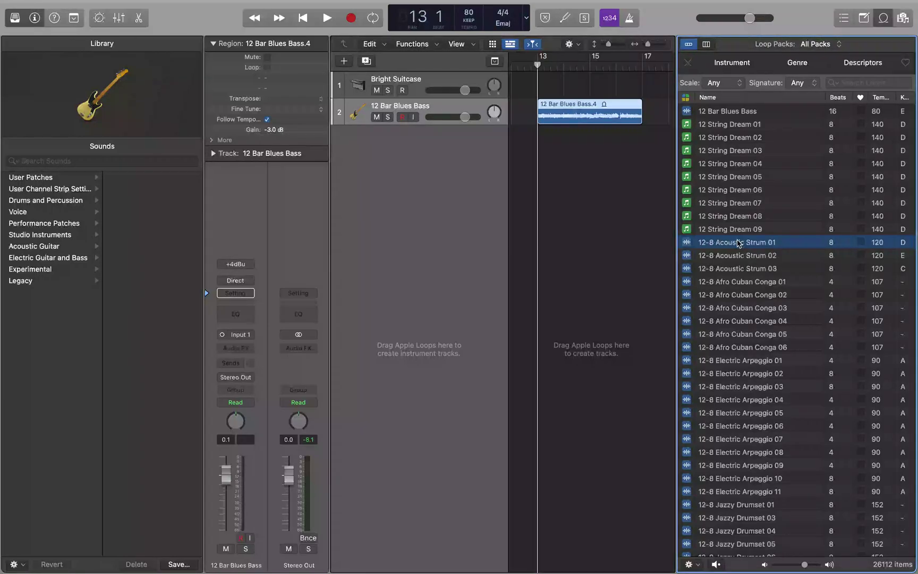
pyautogui.press(',')
pyautogui.press(',')
pyautogui.press(',')
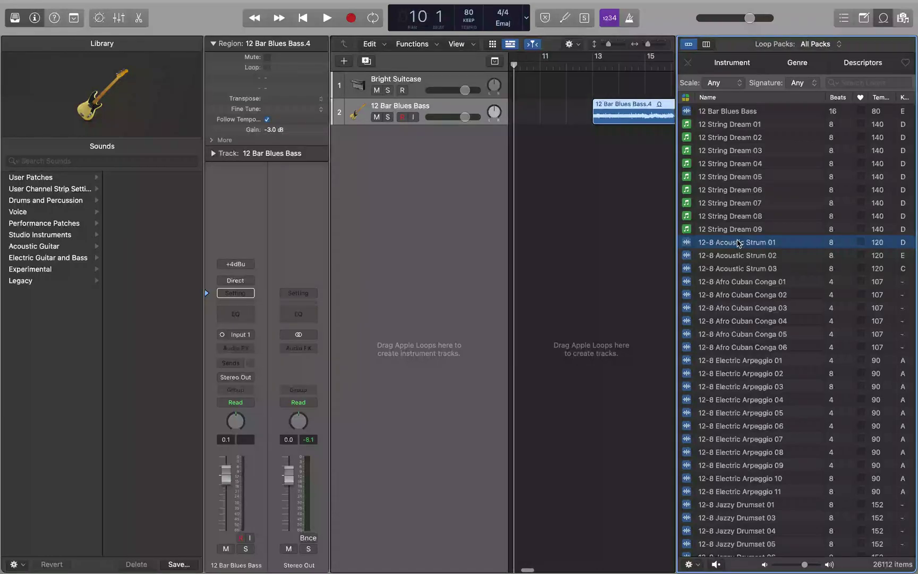
pyautogui.press(',')
pyautogui.press(',')
pyautogui.press(',')
pyautogui.press(',')
pyautogui.press(',')
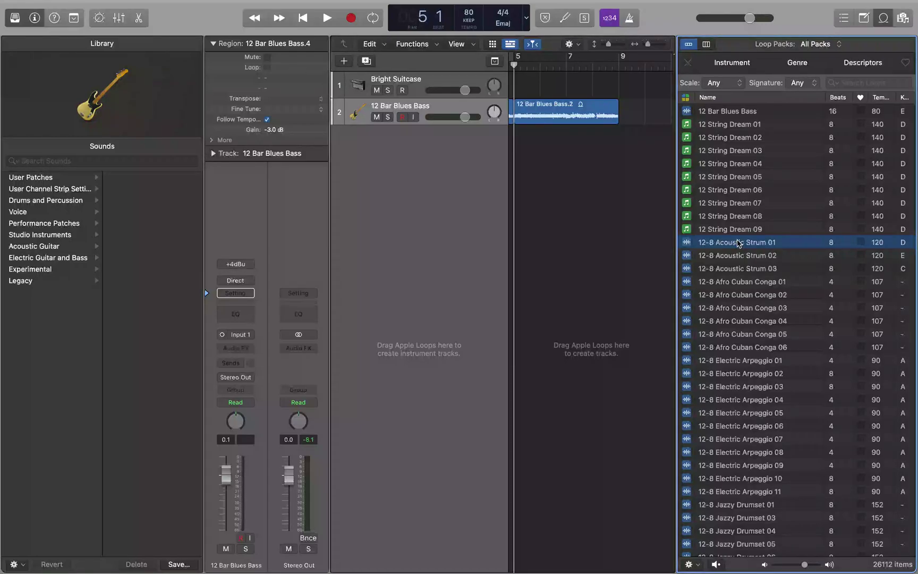
# Create the 12-8 Acoustic Strum 01 track with its region at bar 5 and select it.
pyautogui.doubleClick(738, 243)
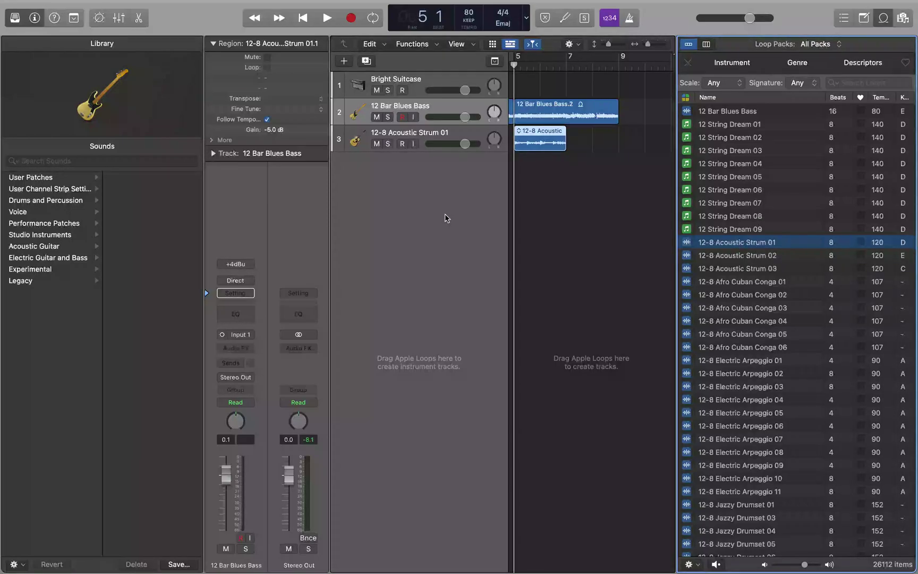
pyautogui.click(446, 228)
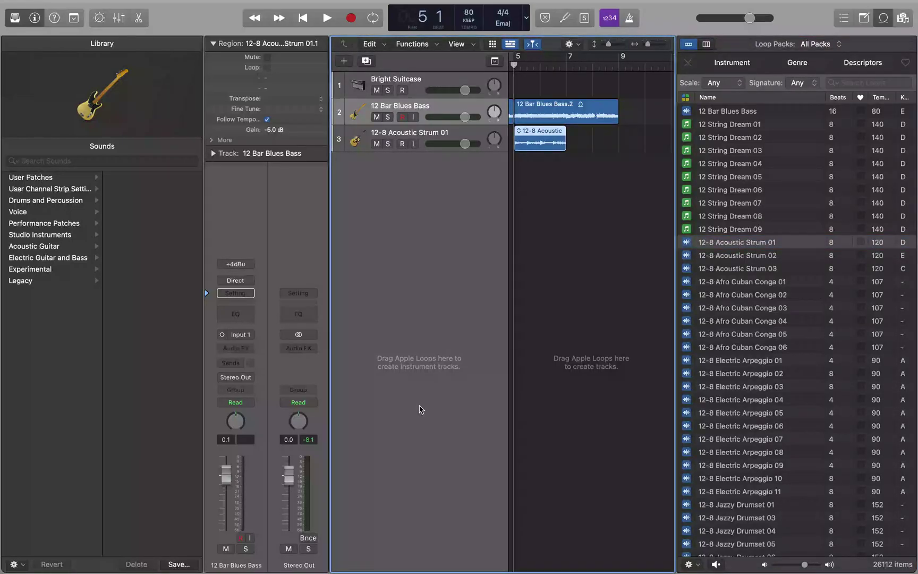
pyautogui.click(420, 146)
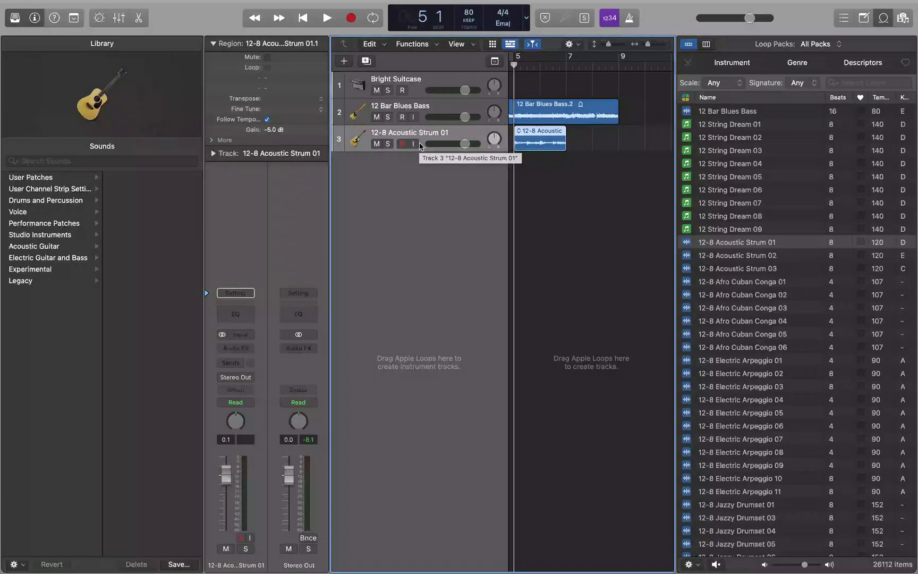
pyautogui.click(420, 118)
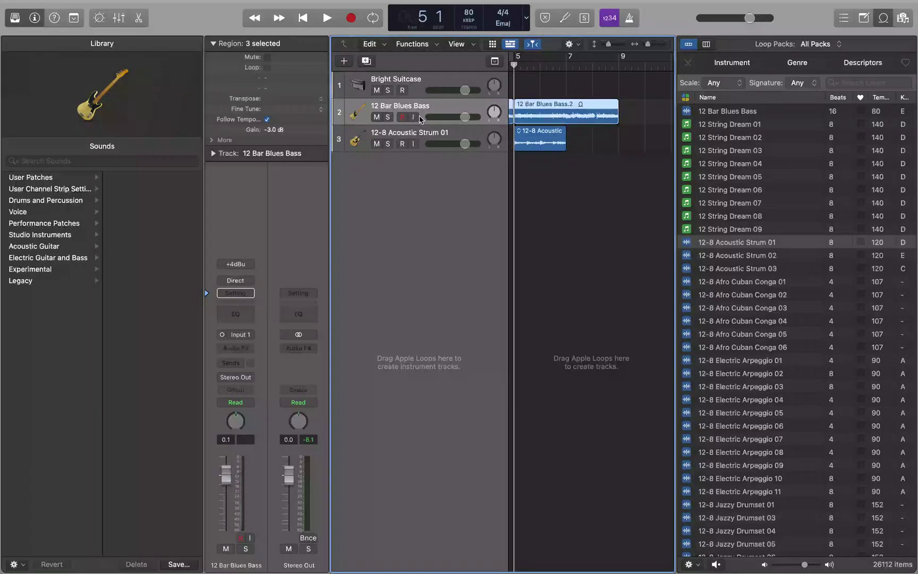
pyautogui.click(420, 144)
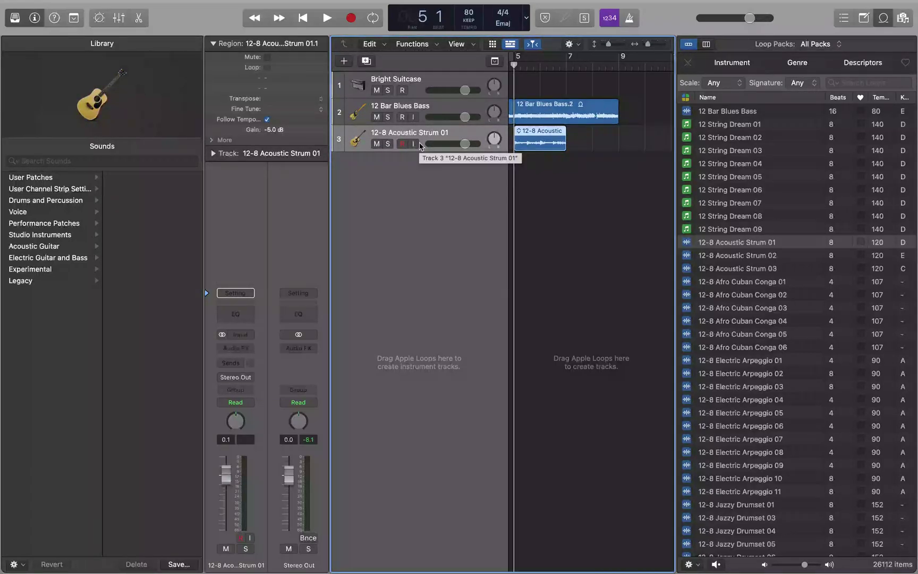
pyautogui.press('space')
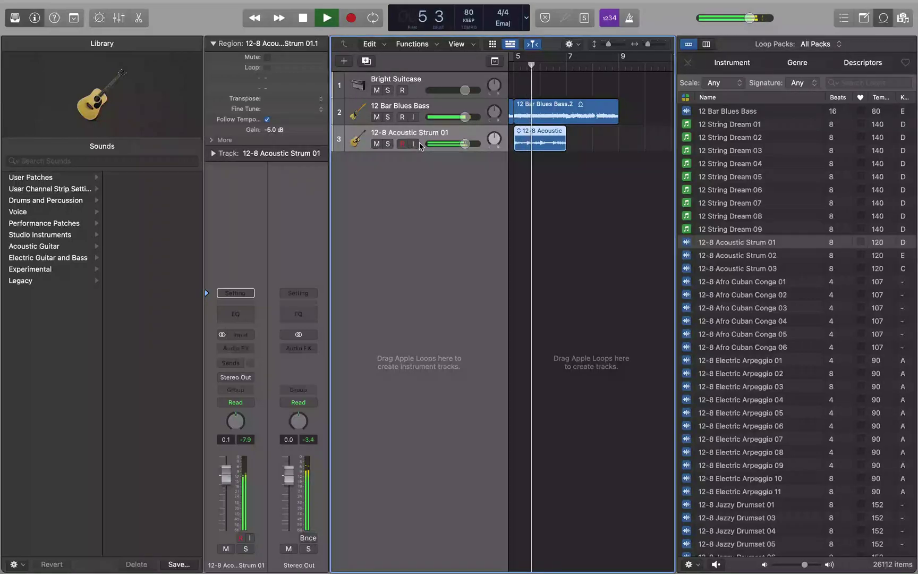
pyautogui.press('space')
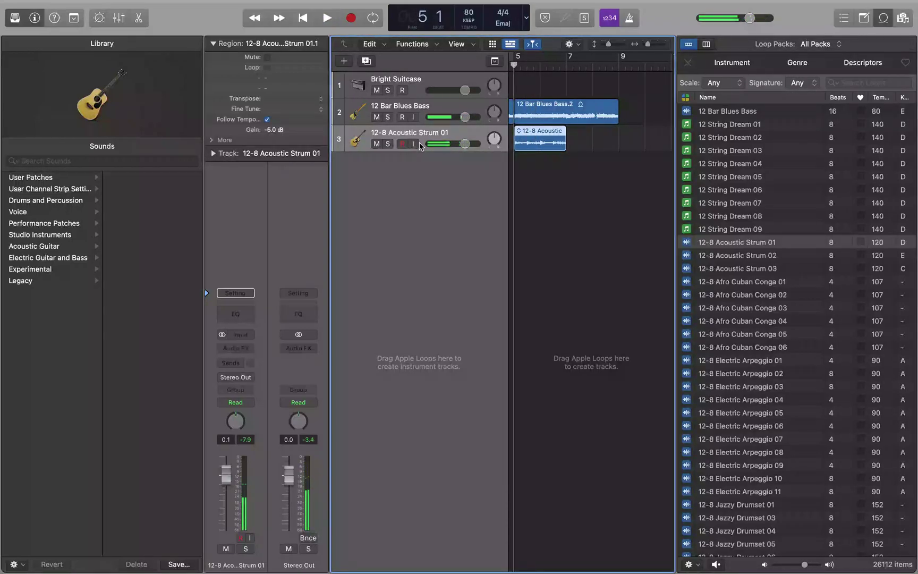